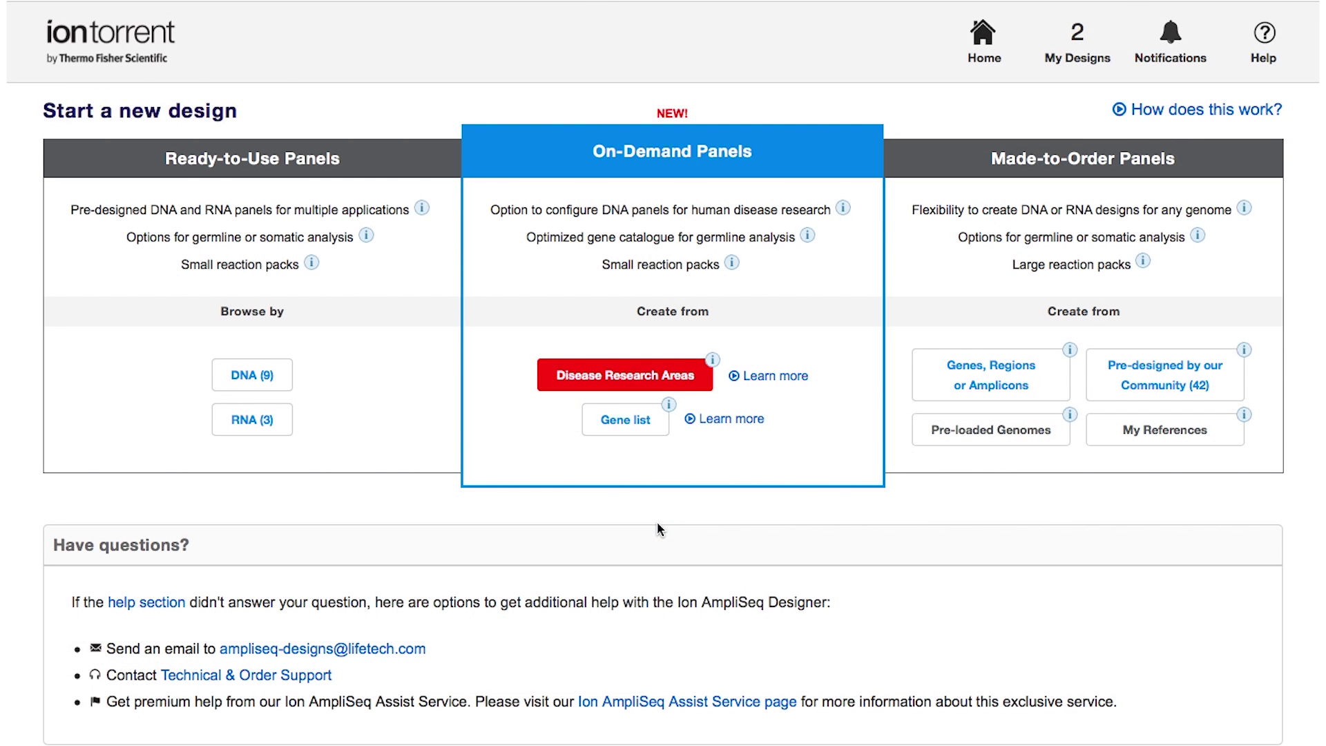
- Start a gene-list design named 'DEMO' with genes APC, BRCA1, BRCA2, yielding 175 amplicons
left_click(624, 419)
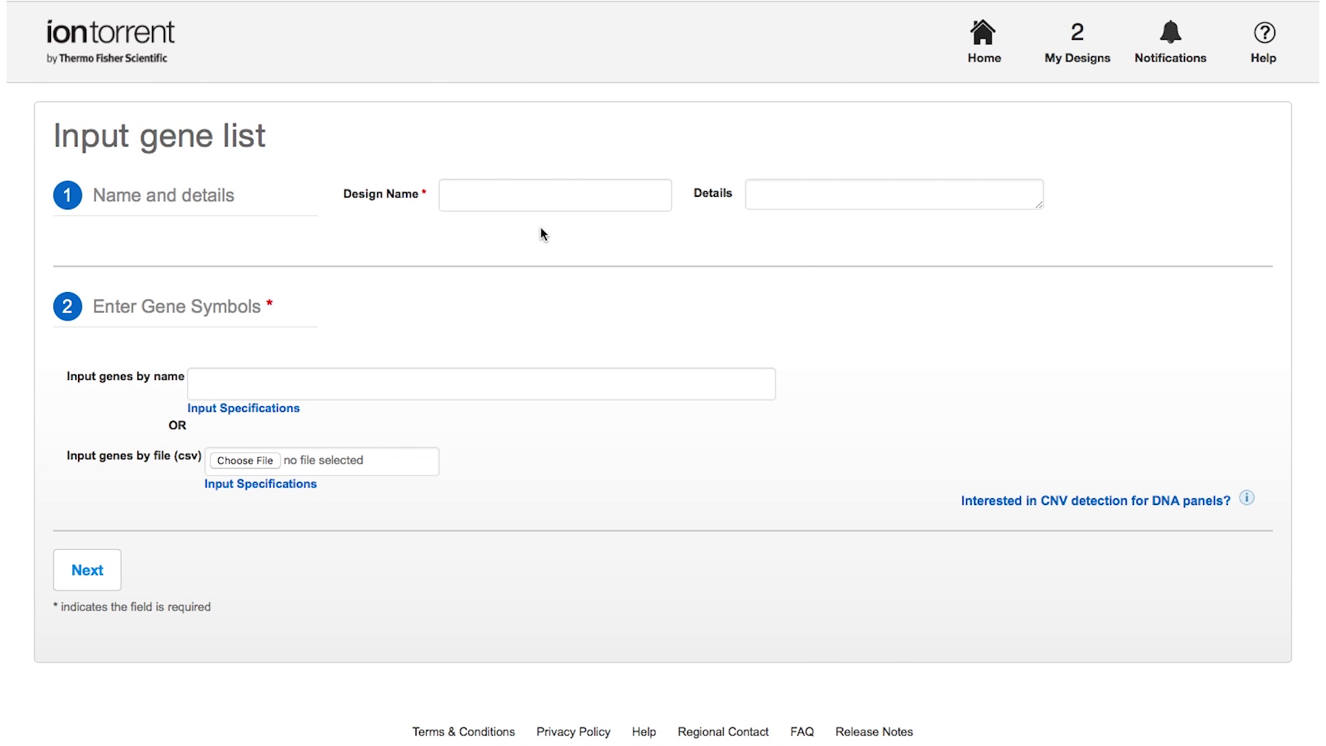
left_click(530, 196)
type("DEMO")
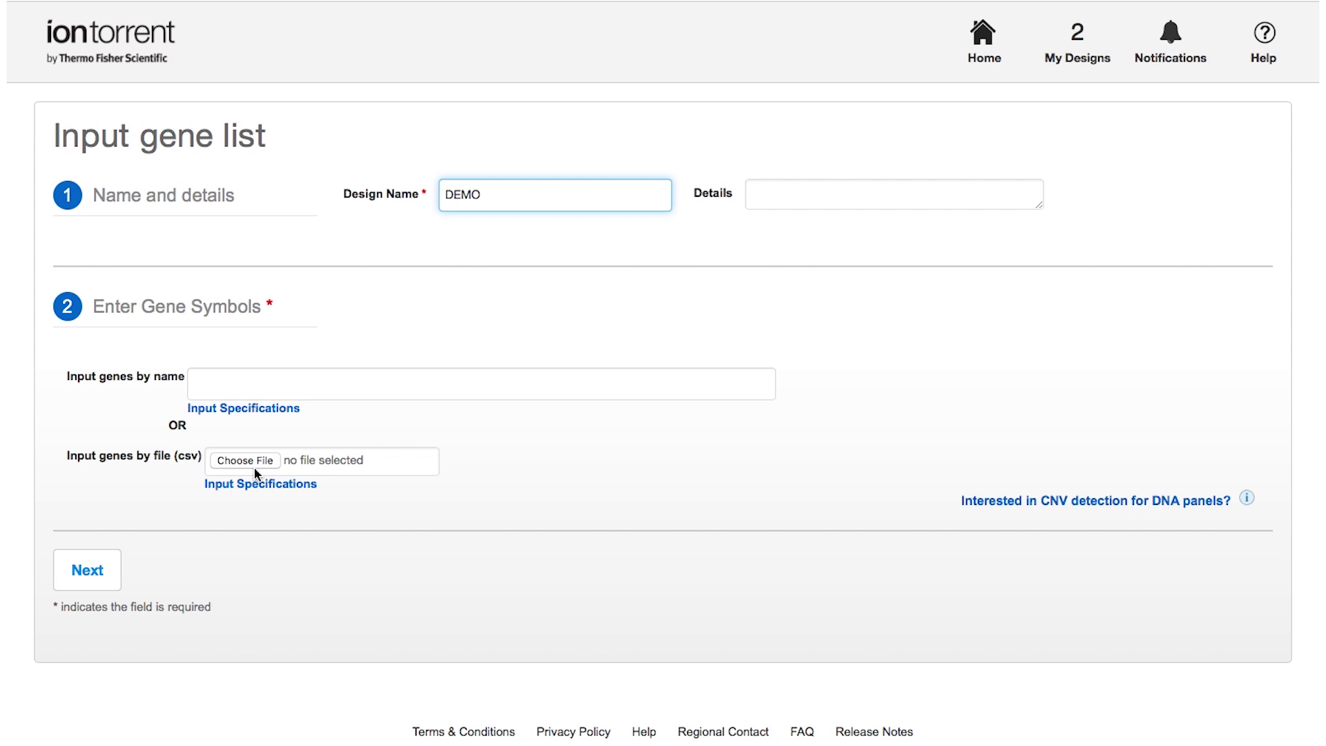
left_click(241, 386)
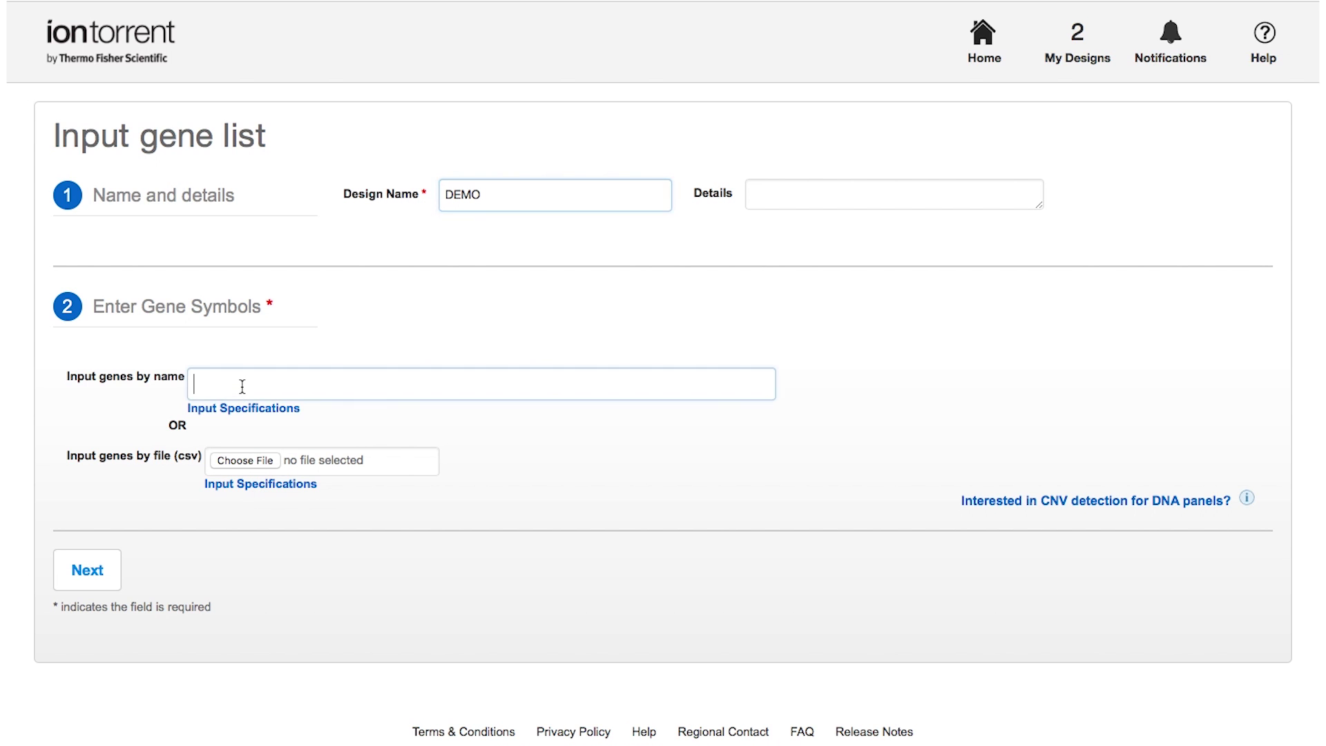
type("APC,BRCA1,")
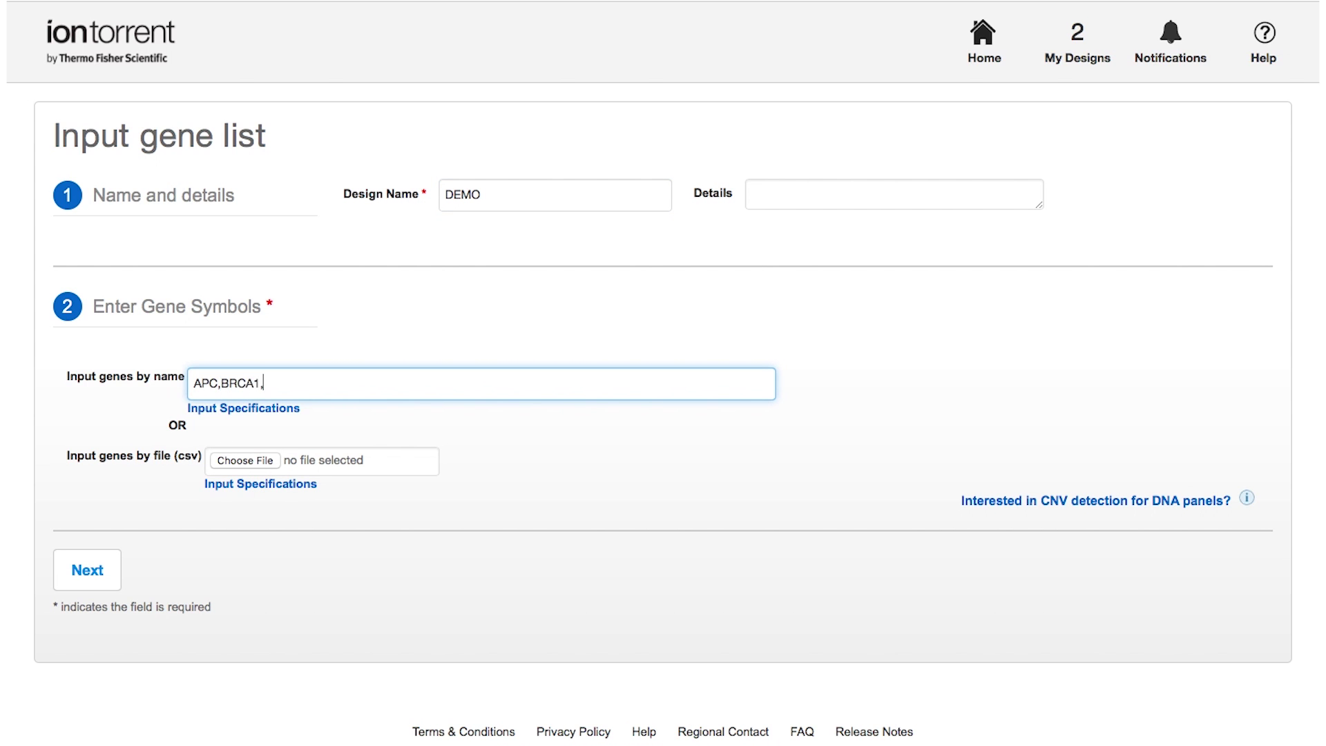
type("BRCA2")
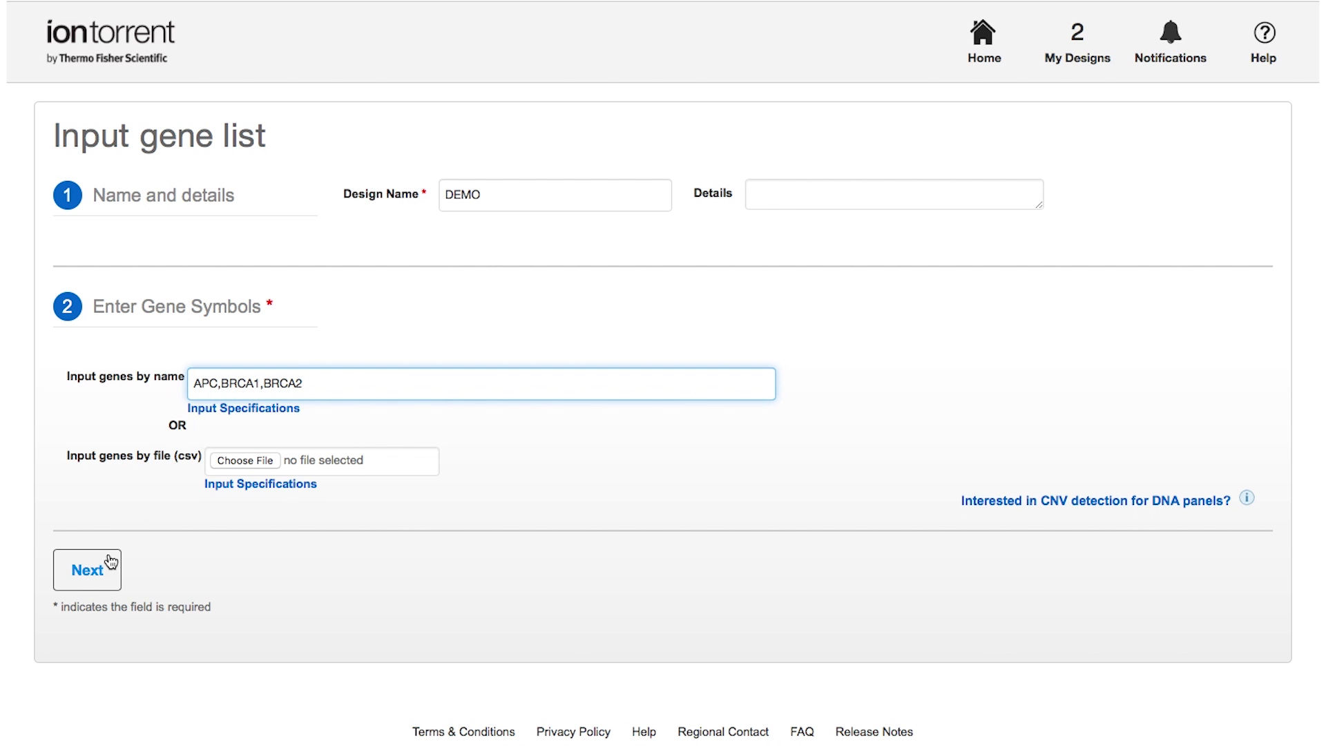
left_click(92, 571)
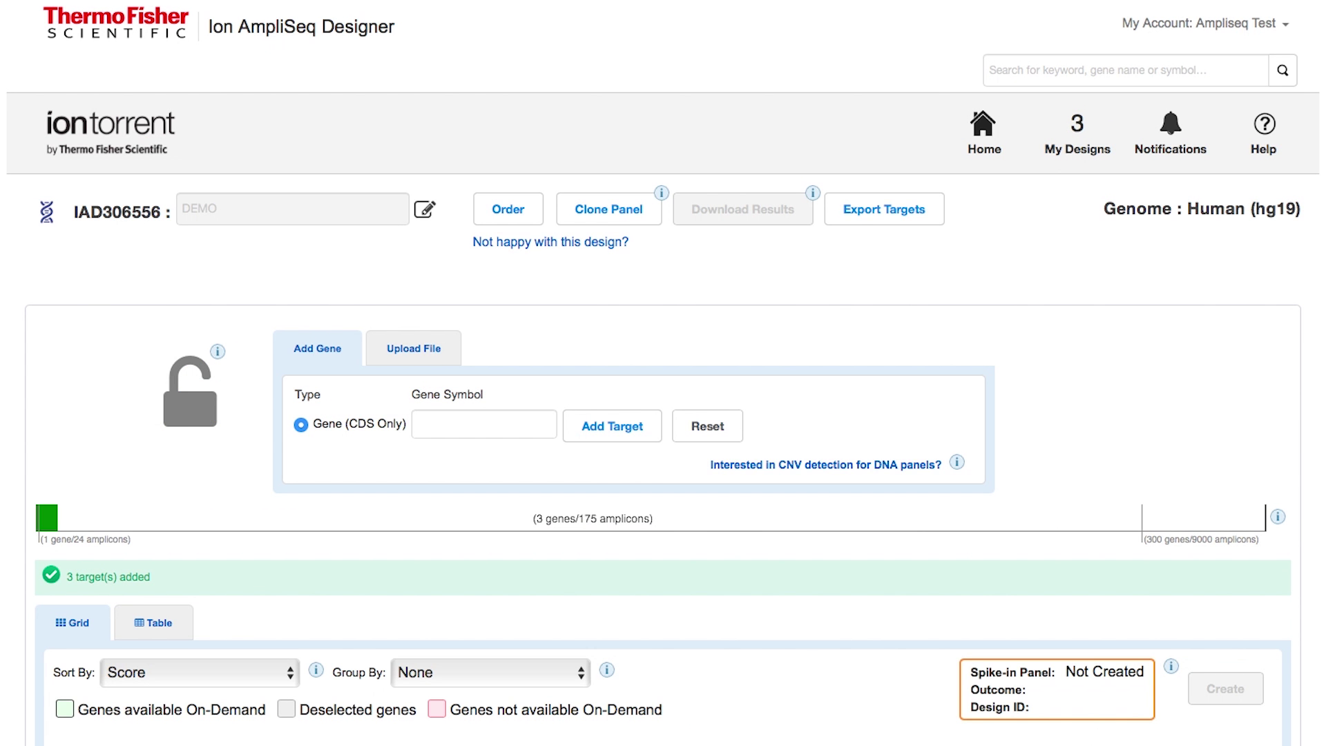
scroll(663, 415, "down", 3)
scroll(663, 414, "down", 3)
scroll(663, 415, "down", 3)
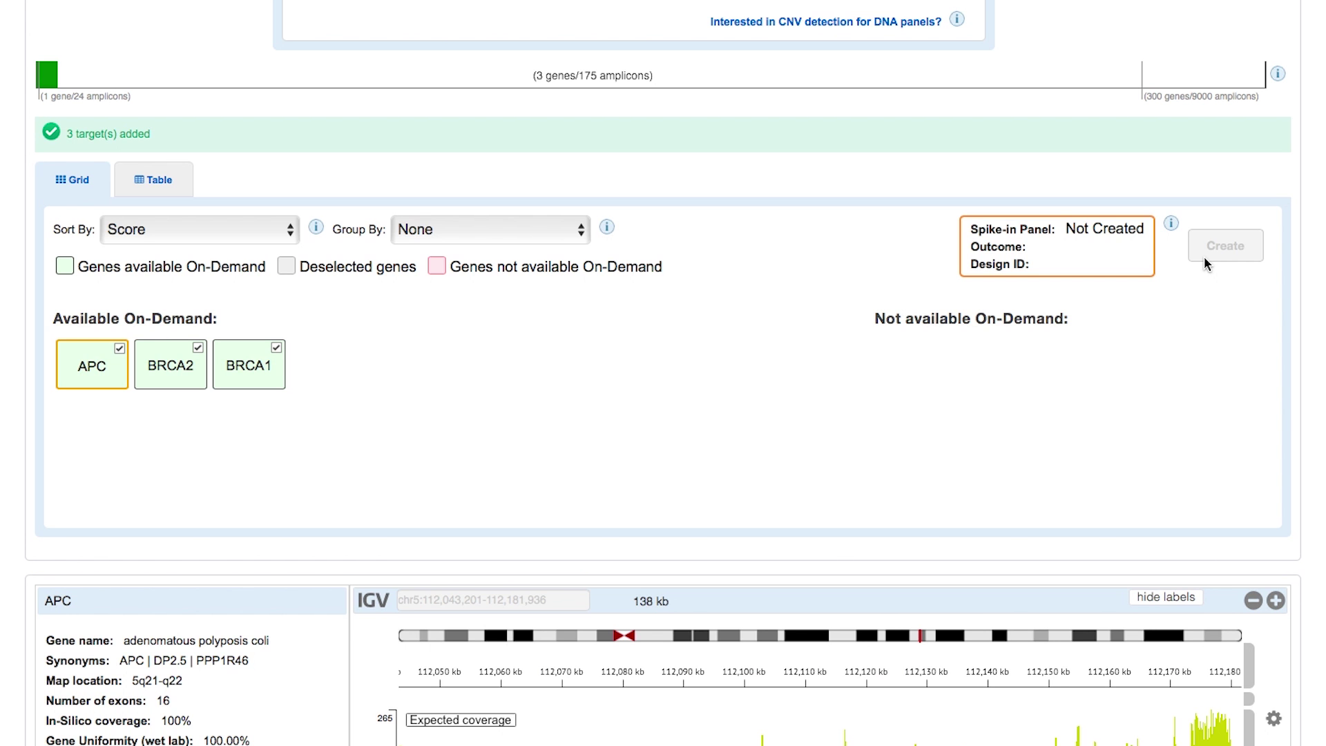
scroll(1204, 256, "up", 3)
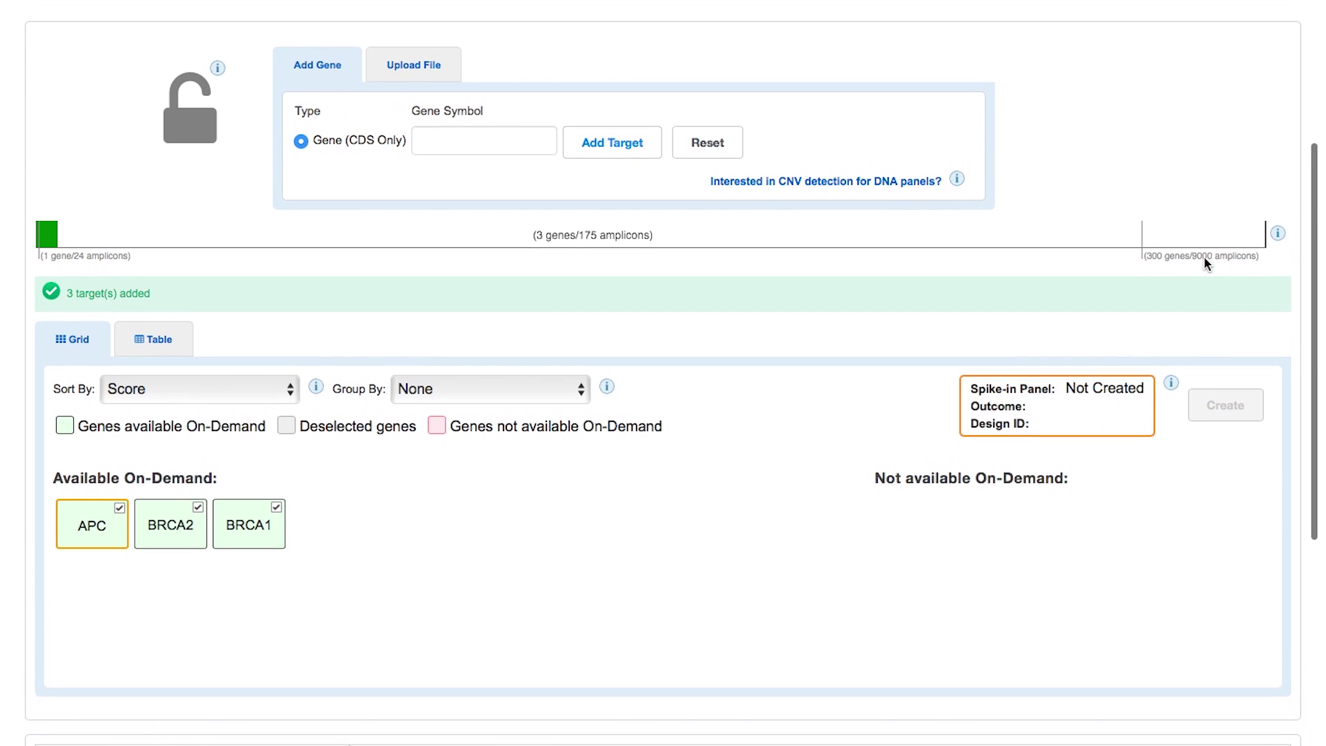
- Add CFTR as a target and uncheck the BRCA1 tile, leaving 172 amplicons
left_click(484, 141)
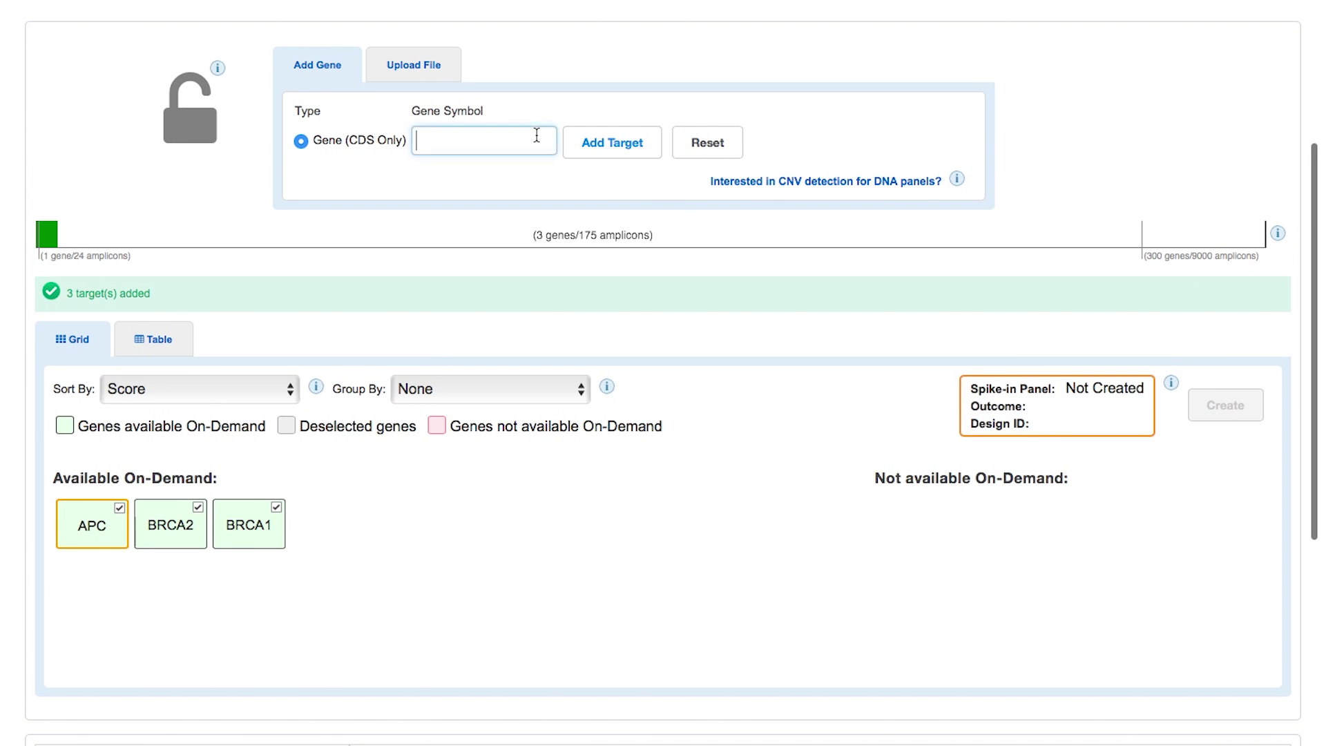
type("CFTR")
left_click(612, 142)
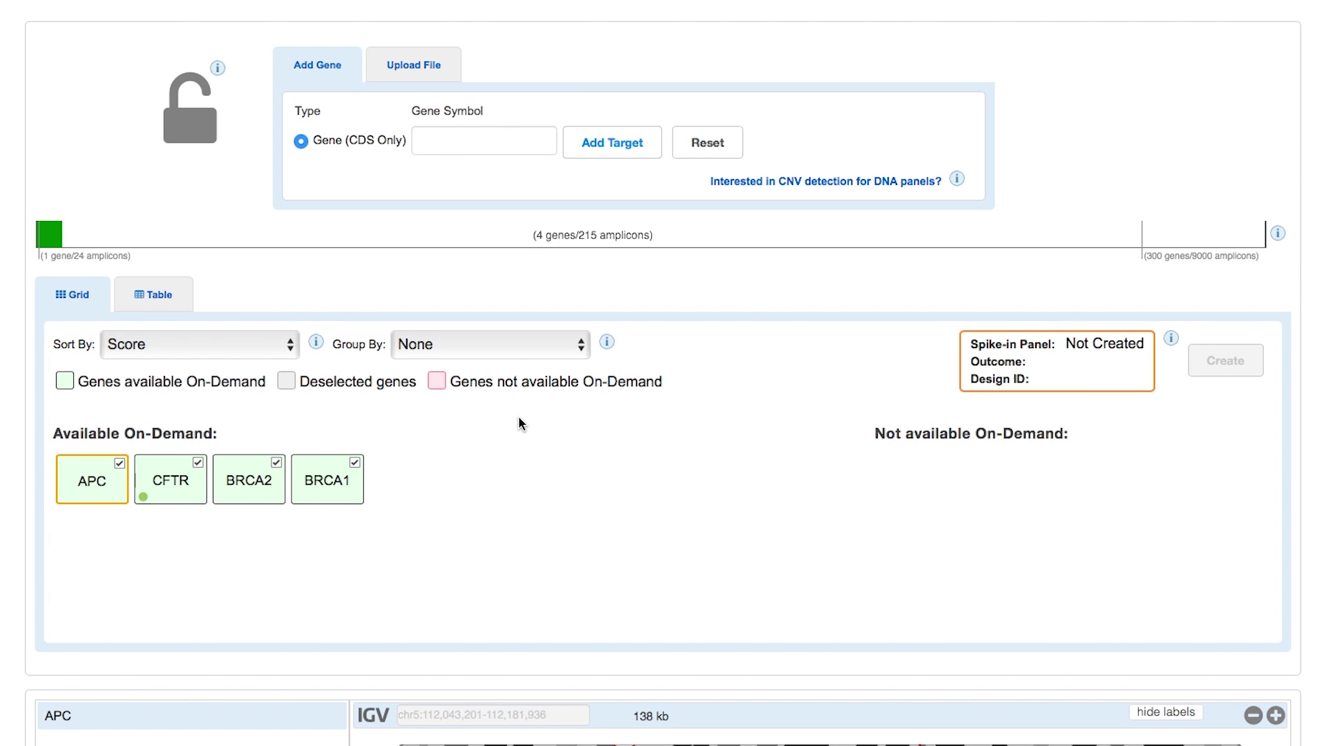
left_click(328, 480)
left_click(357, 466)
scroll(478, 625, "down", 3)
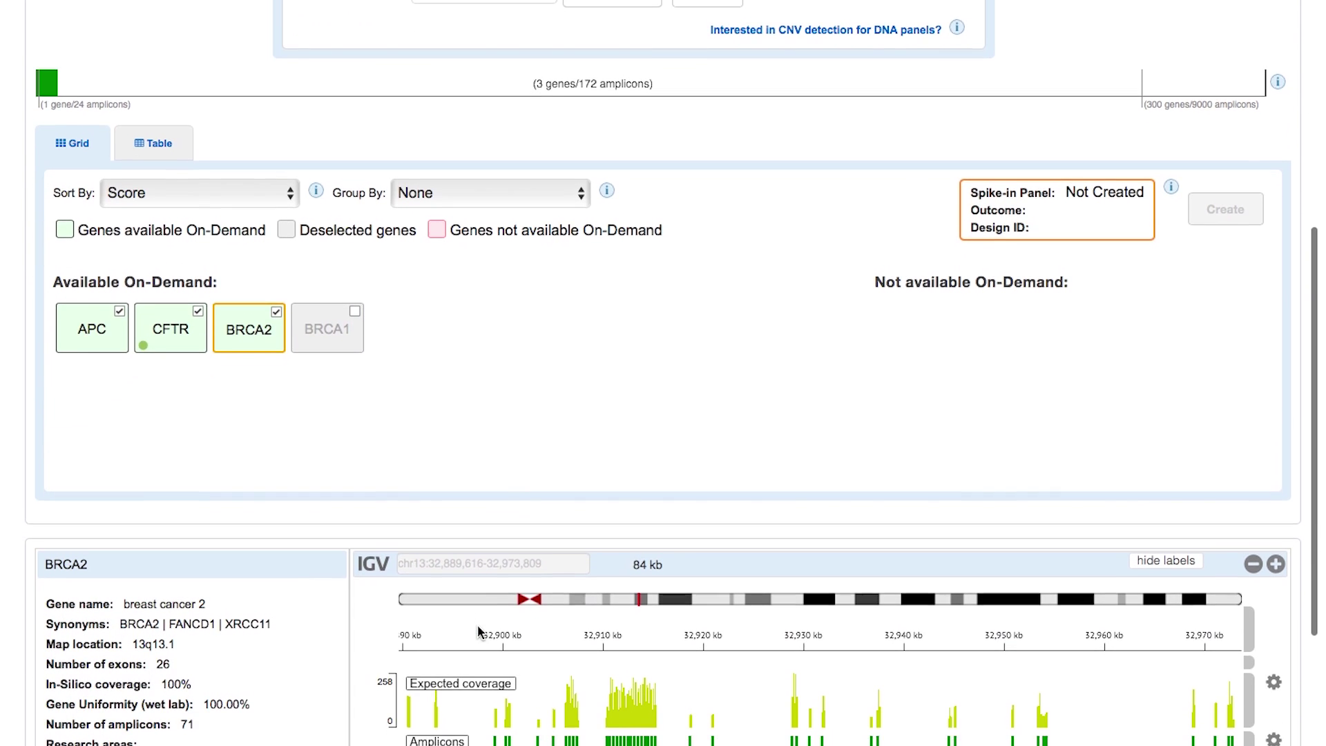
scroll(478, 625, "down", 5)
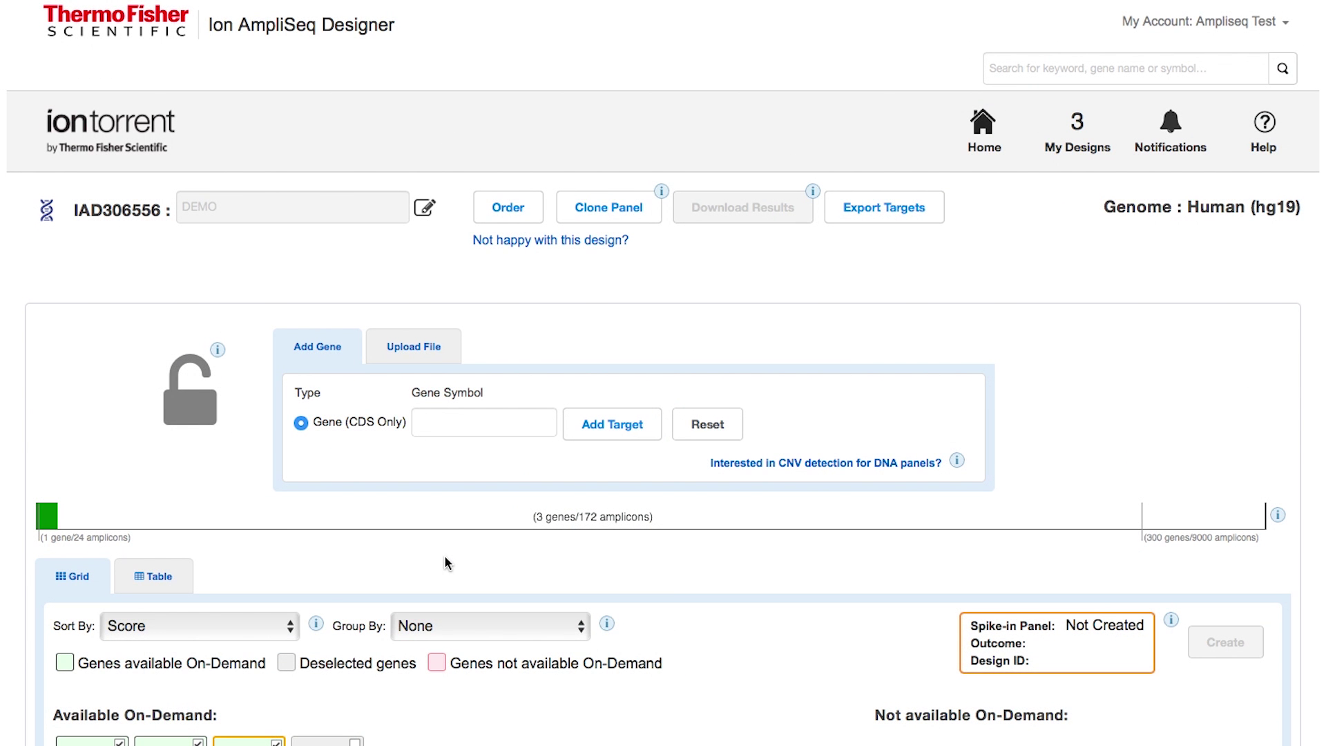
- Order the panel with Ion Chef instead of Manual, 8 reactions, Library Plus kept
left_click(515, 213)
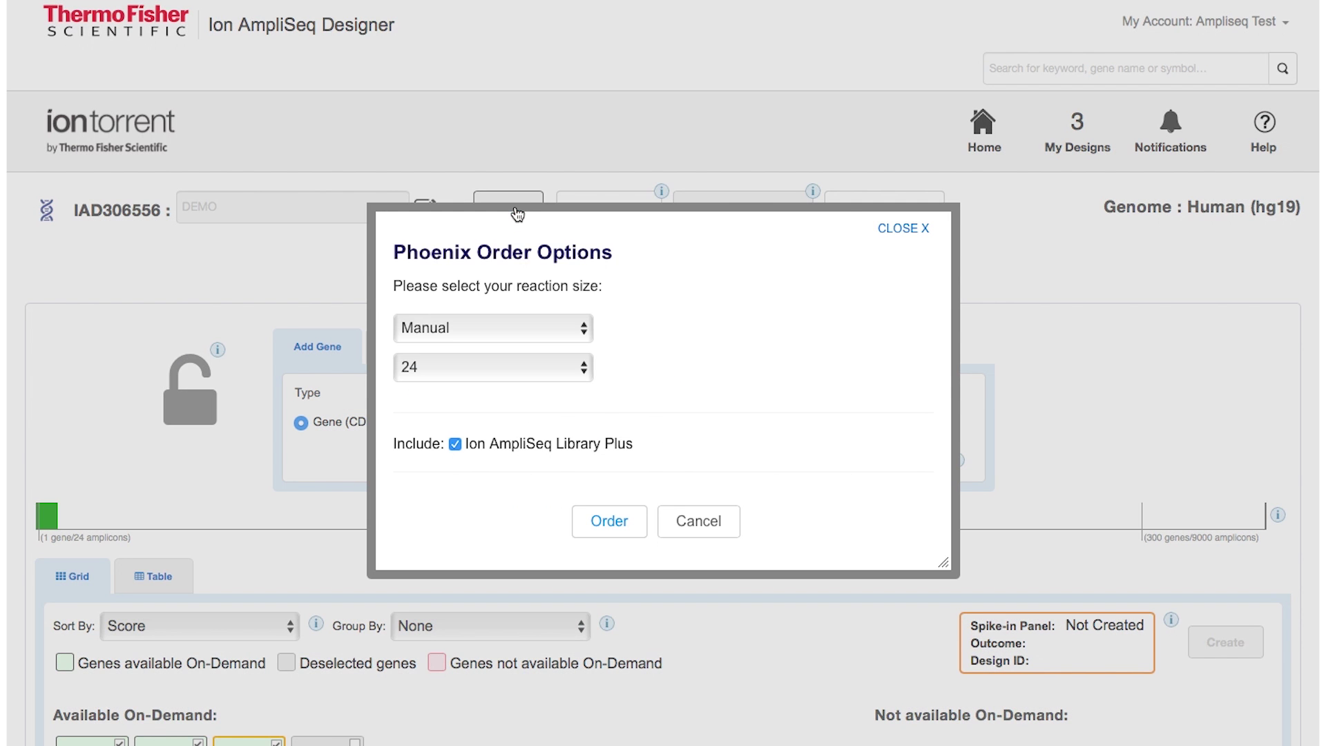
left_click(585, 330)
left_click(550, 347)
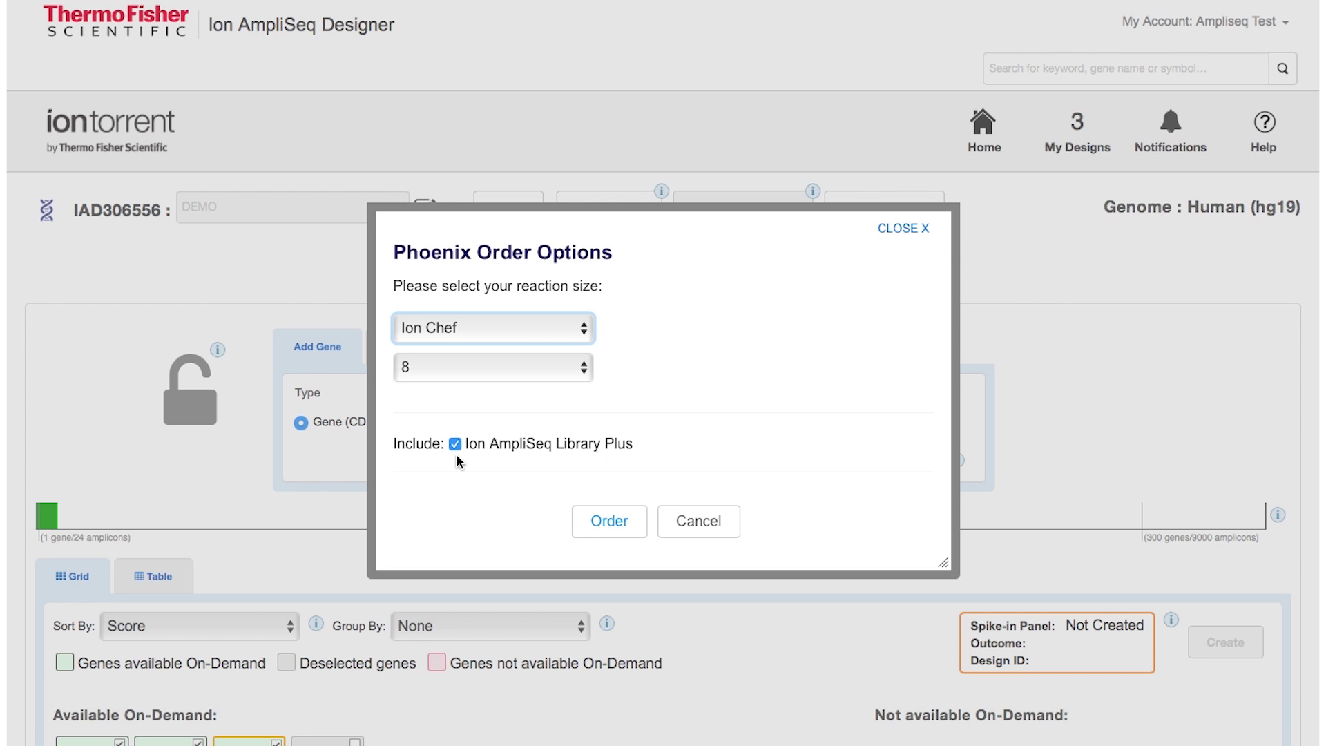
left_click(596, 523)
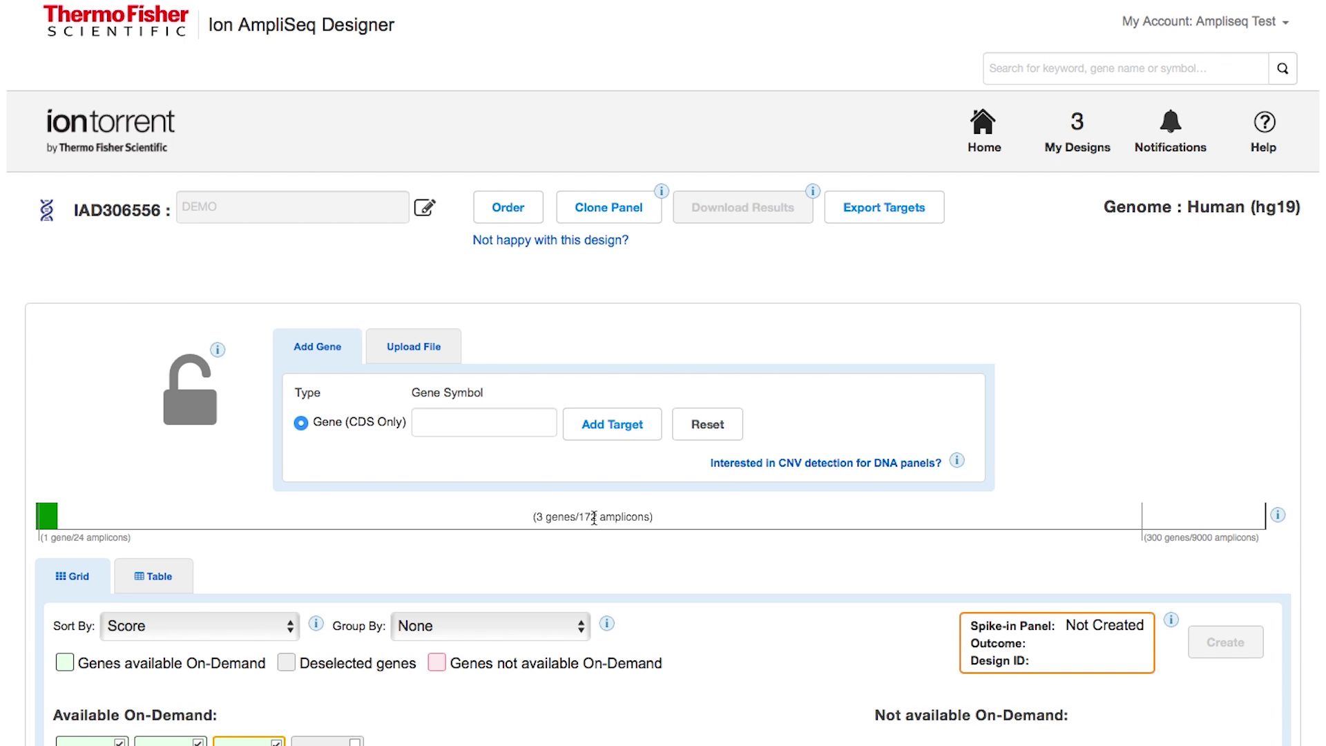